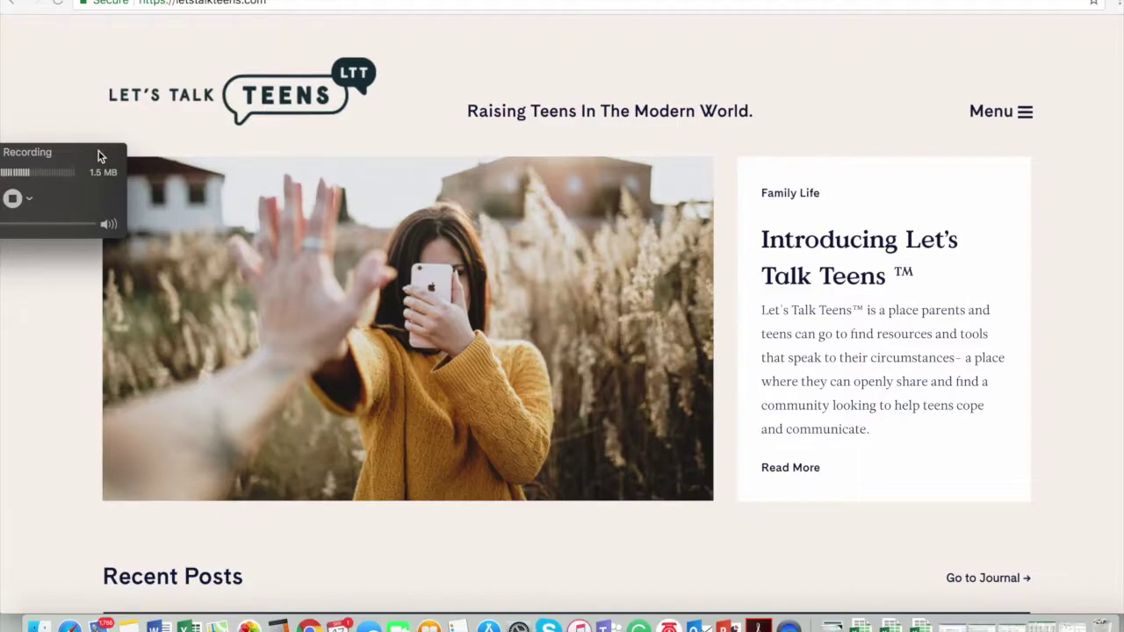
Open a new Safari window from the Dock and bring up Google's settings menu on google.com
left_click_drag(99, 155, 96, 151)
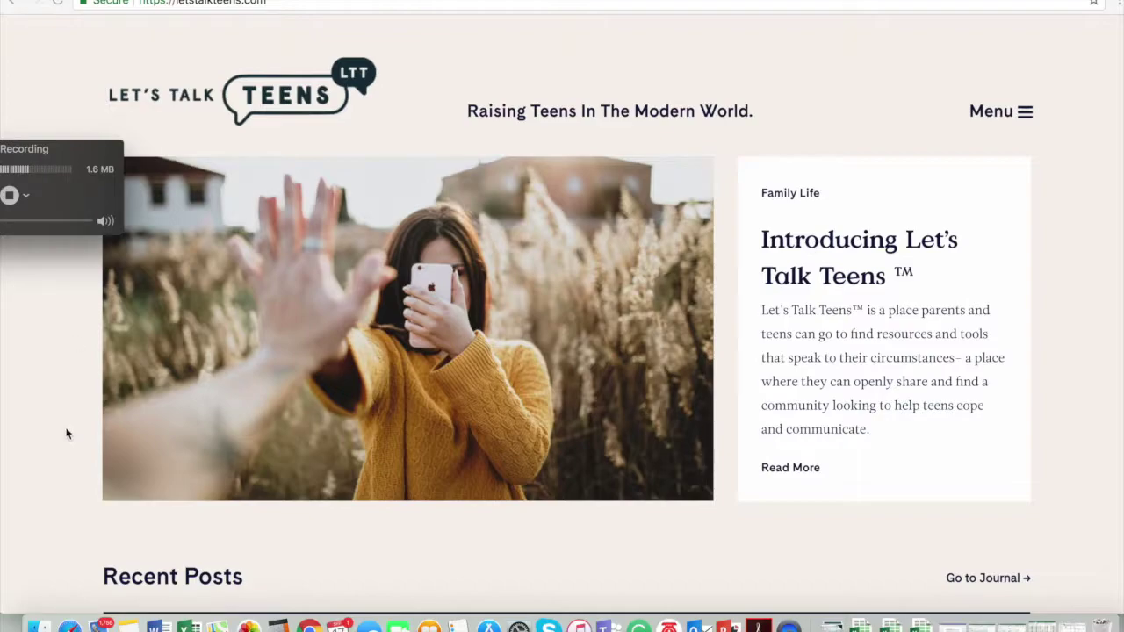
right_click(73, 621)
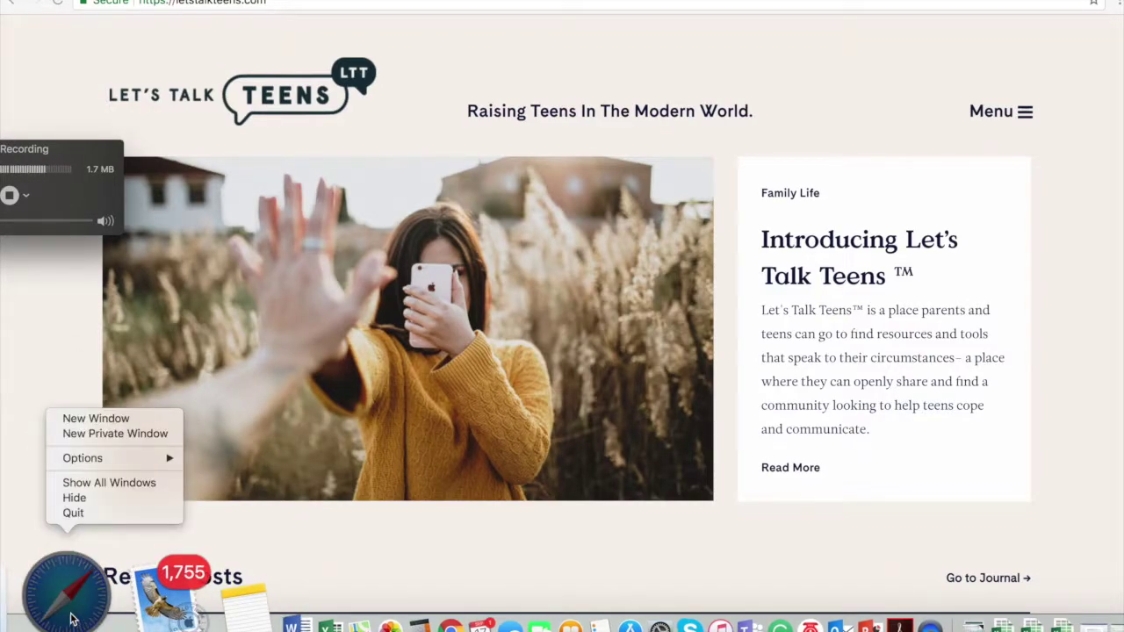
left_click(89, 515)
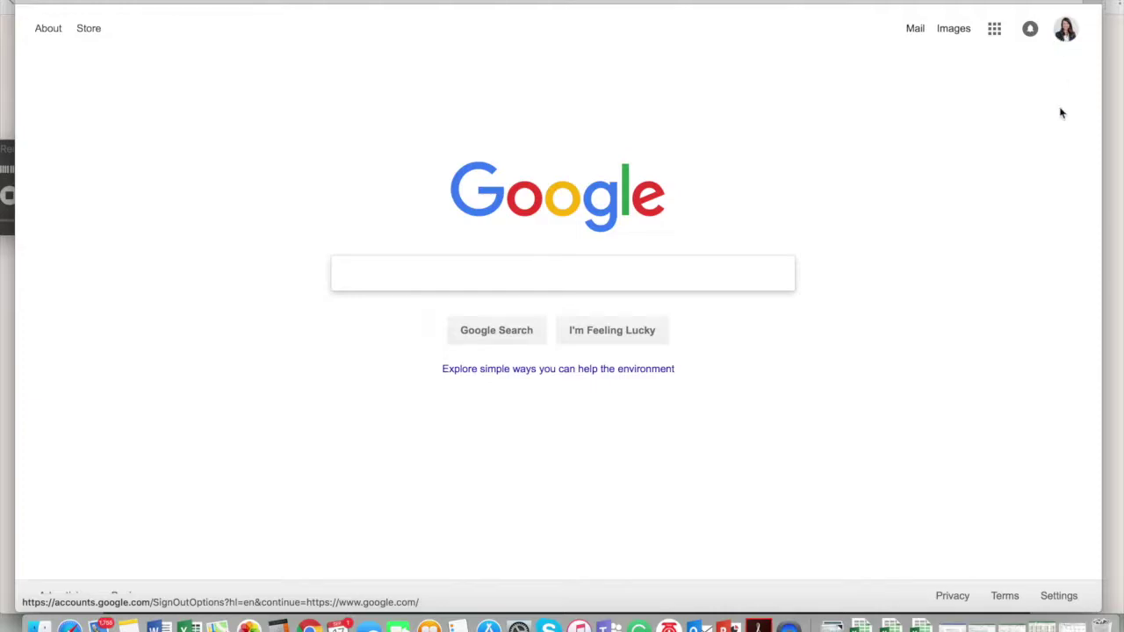
left_click(1060, 596)
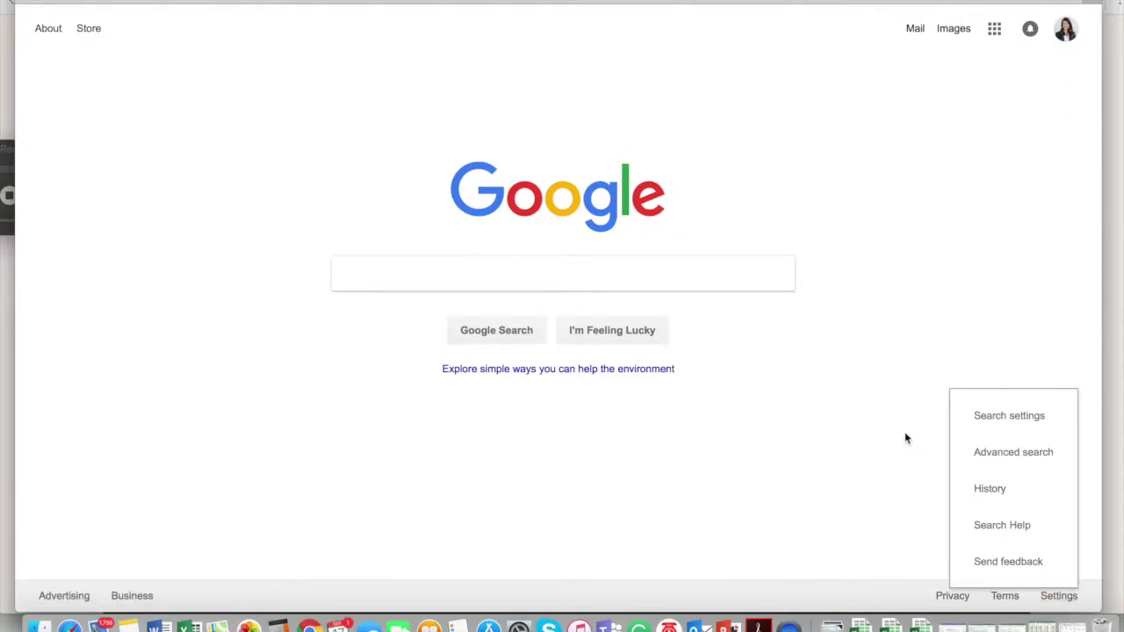
Turn on SafeSearch in Search settings and re-verify the account with the saved password
left_click(988, 418)
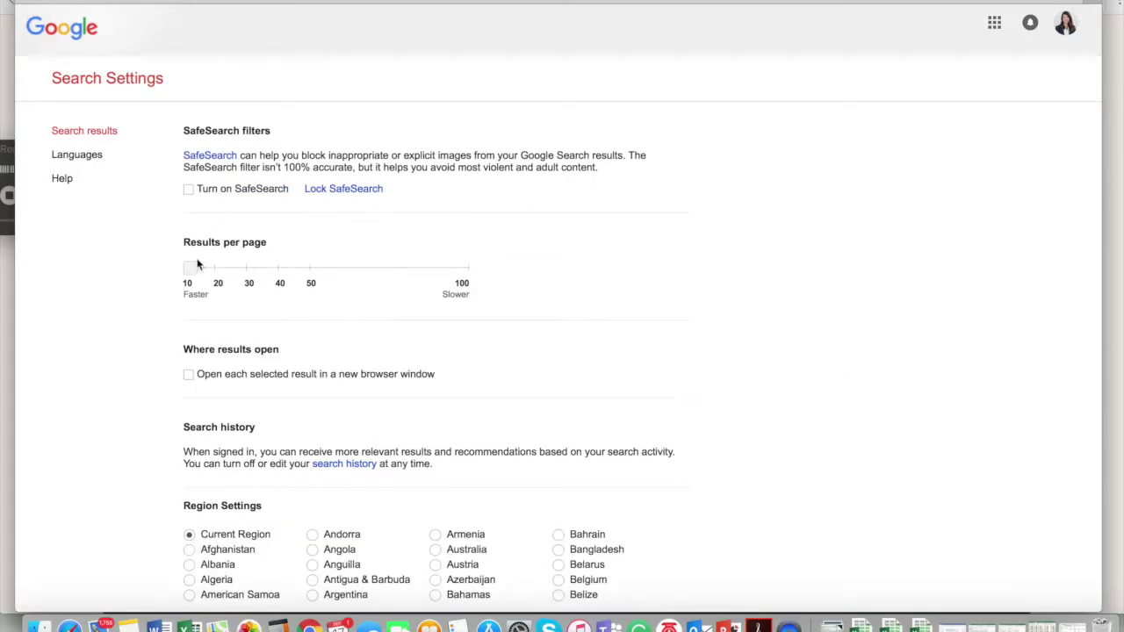
scroll(113, 249, "down", 1)
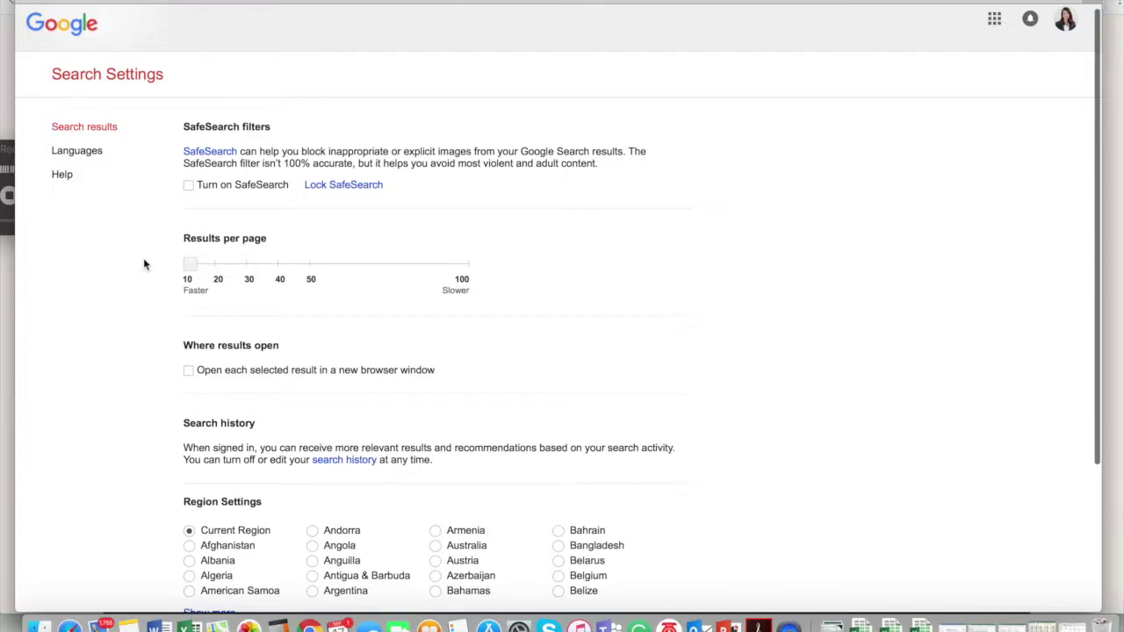
left_click(188, 186)
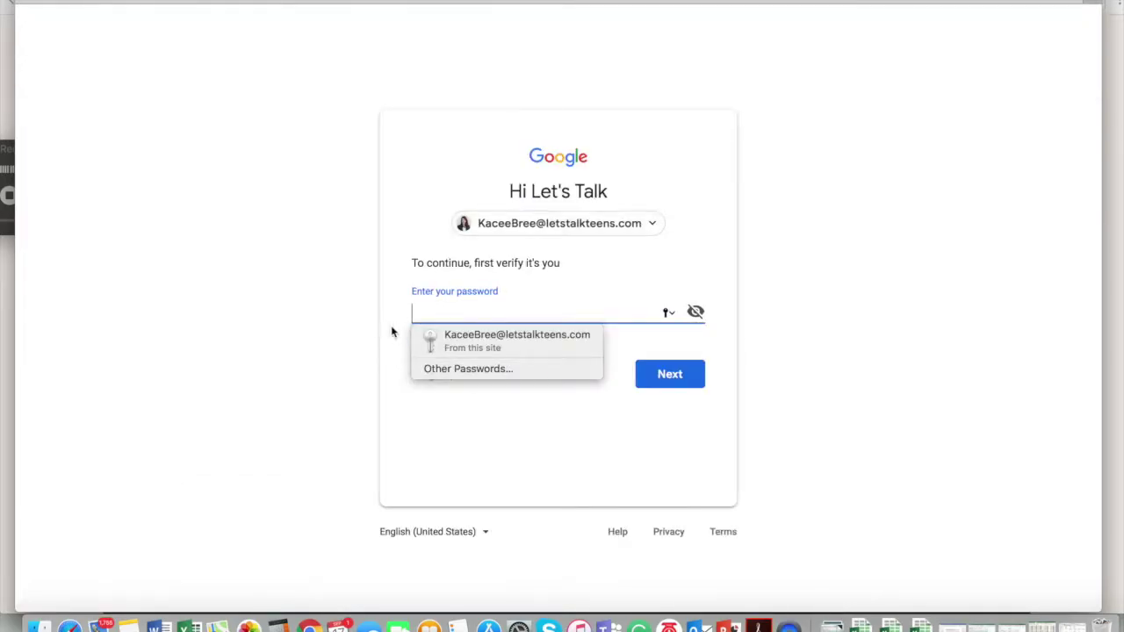
left_click(459, 344)
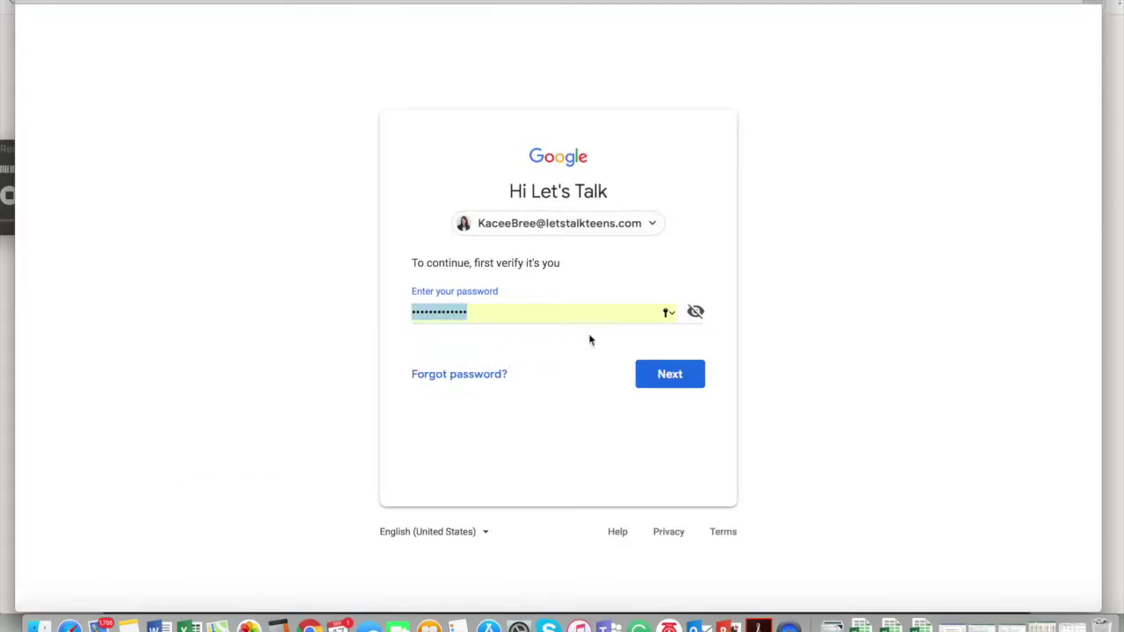
left_click(660, 383)
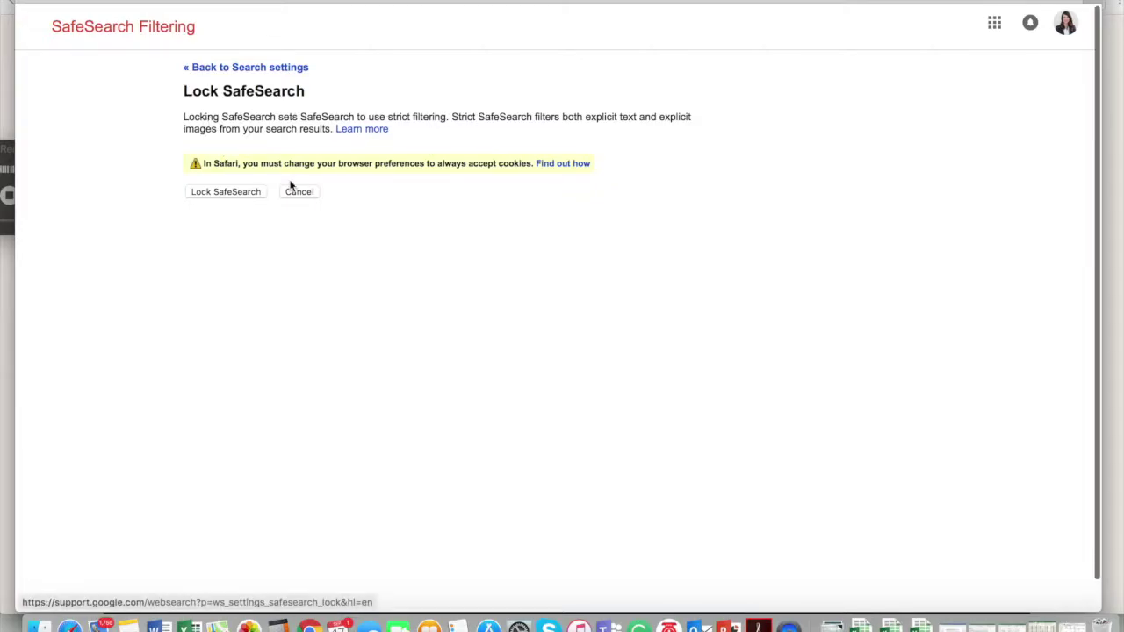
Lock SafeSearch across all Google domains, recheck Search settings, then return to the Google homepage
left_click(251, 193)
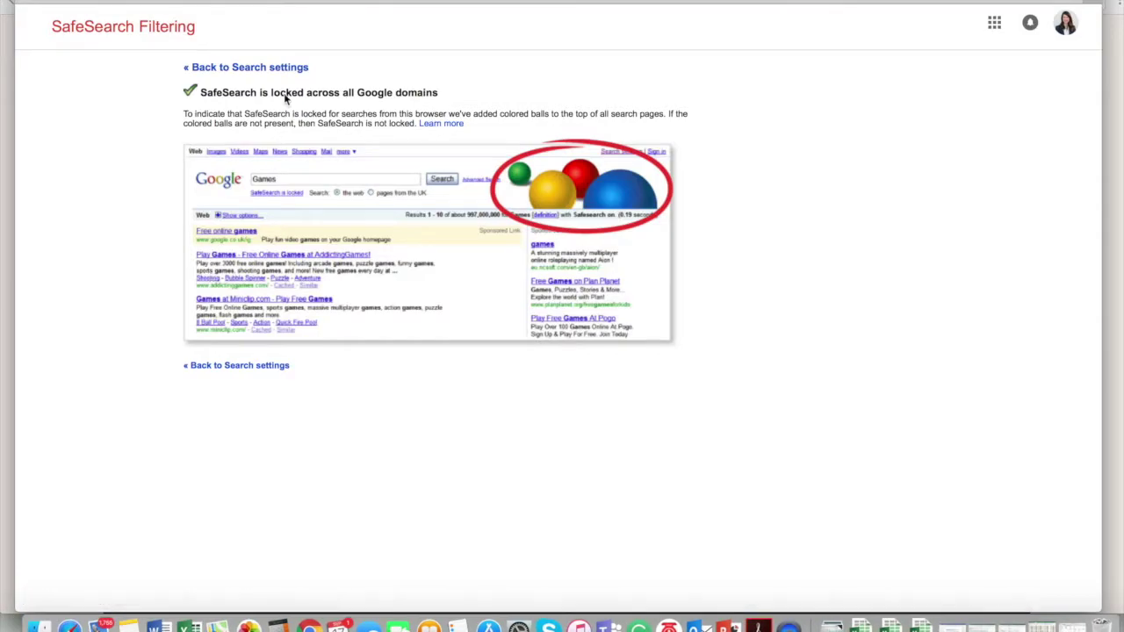
left_click(242, 367)
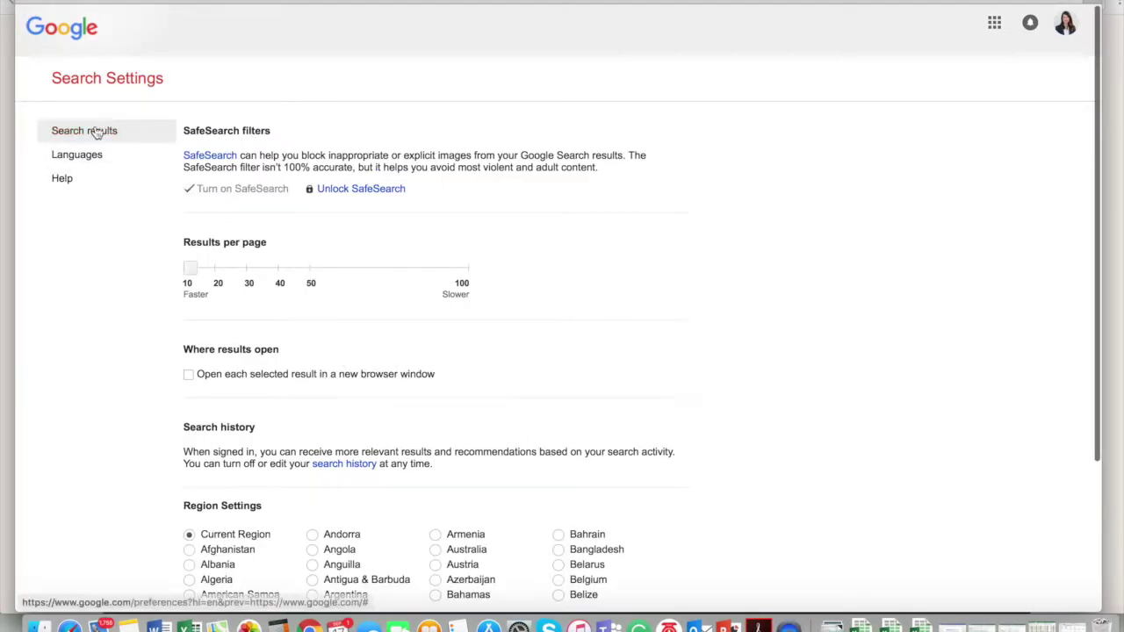
left_click(77, 34)
Search Google for 'let's talk teens' so the results show the SafeSearch locked label
left_click(1065, 28)
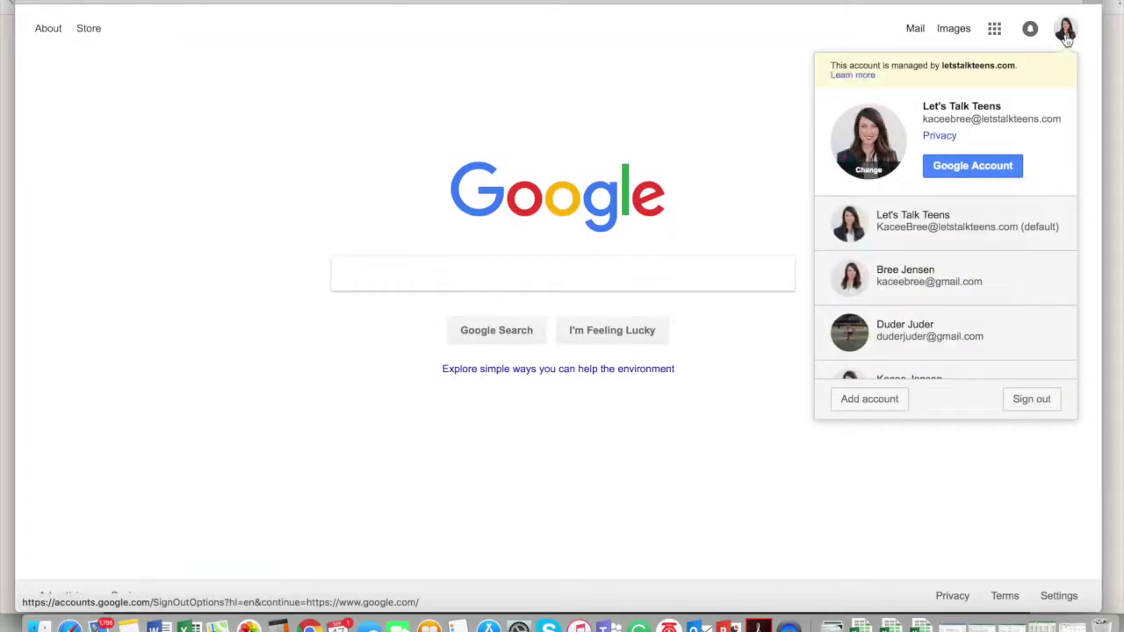
left_click(1066, 31)
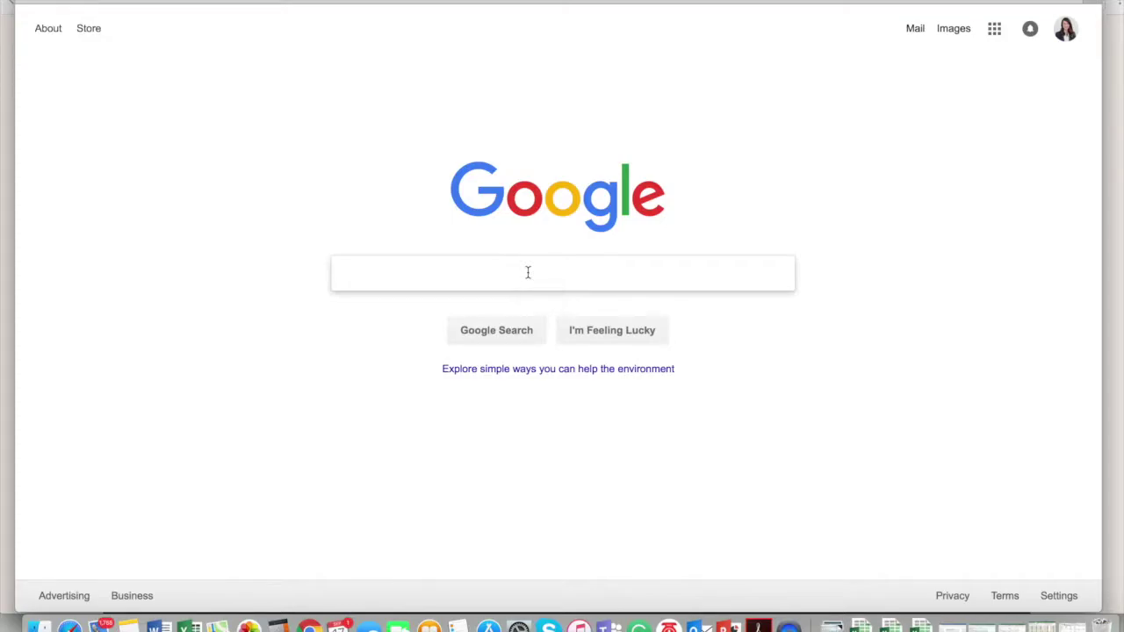
type("let's ")
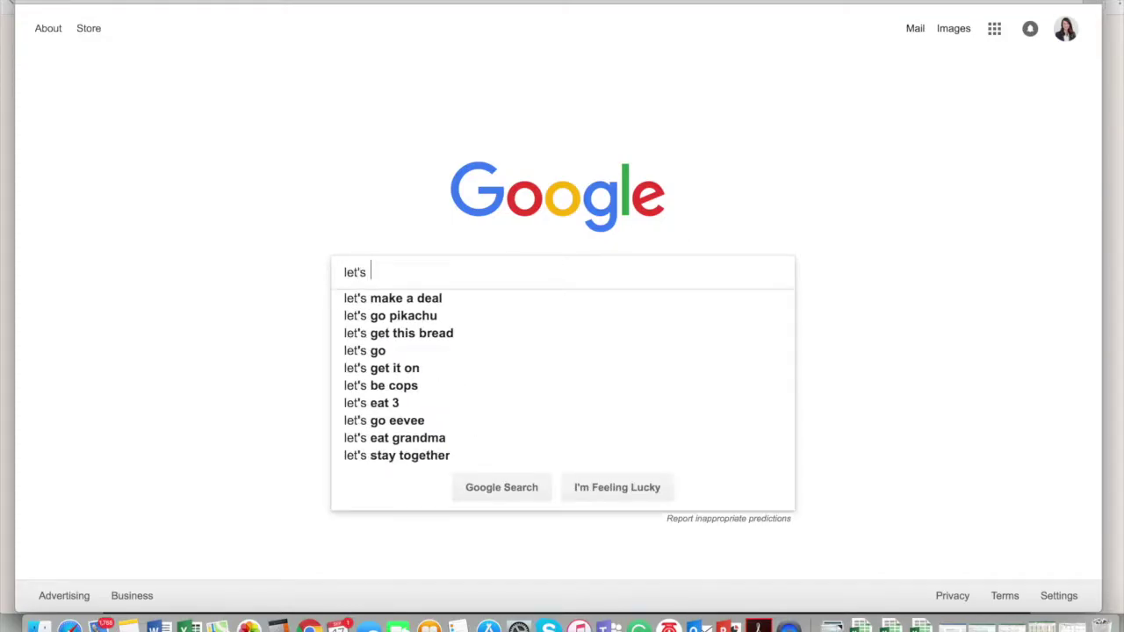
type("talk teens")
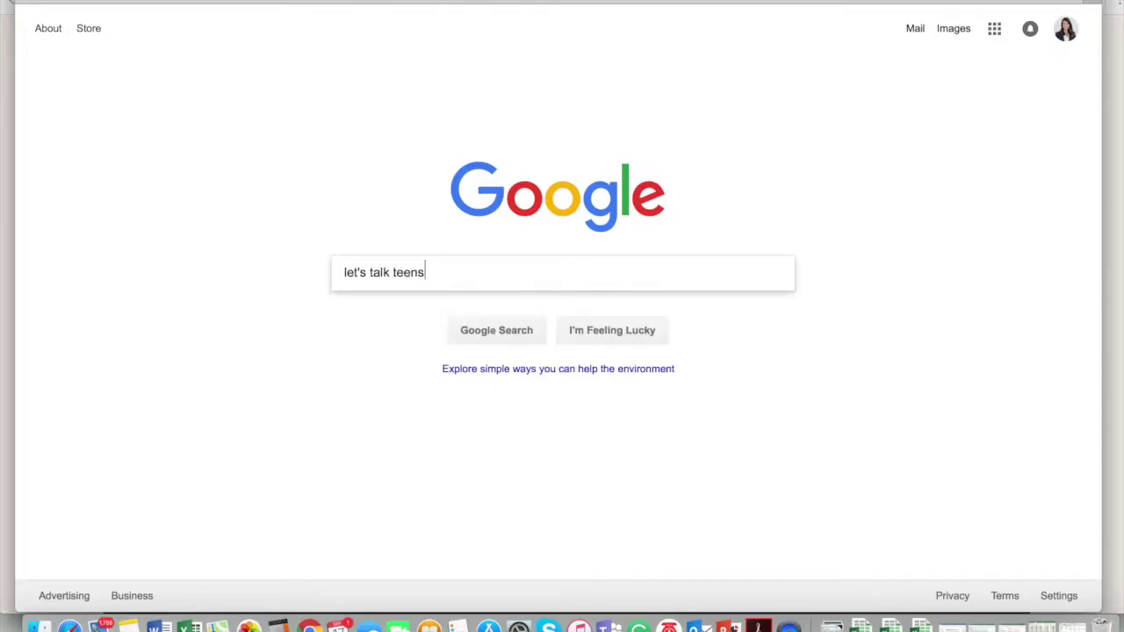
key("Return")
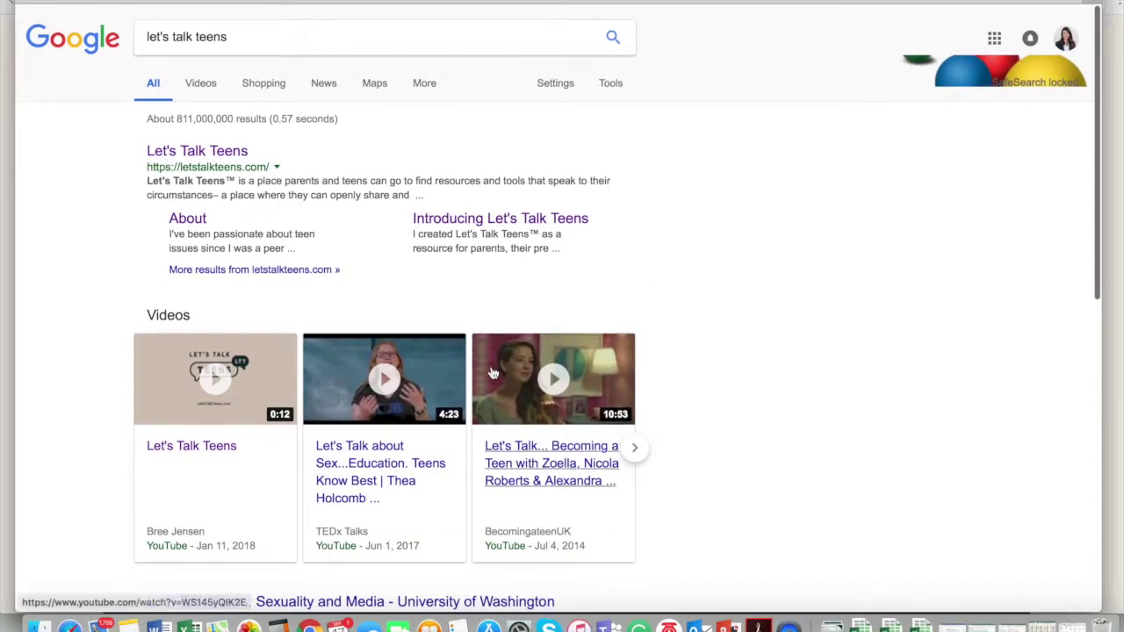
Scroll up and down through the 'let's talk teens' search results
scroll(479, 356, "down", 5)
scroll(494, 373, "down", 5)
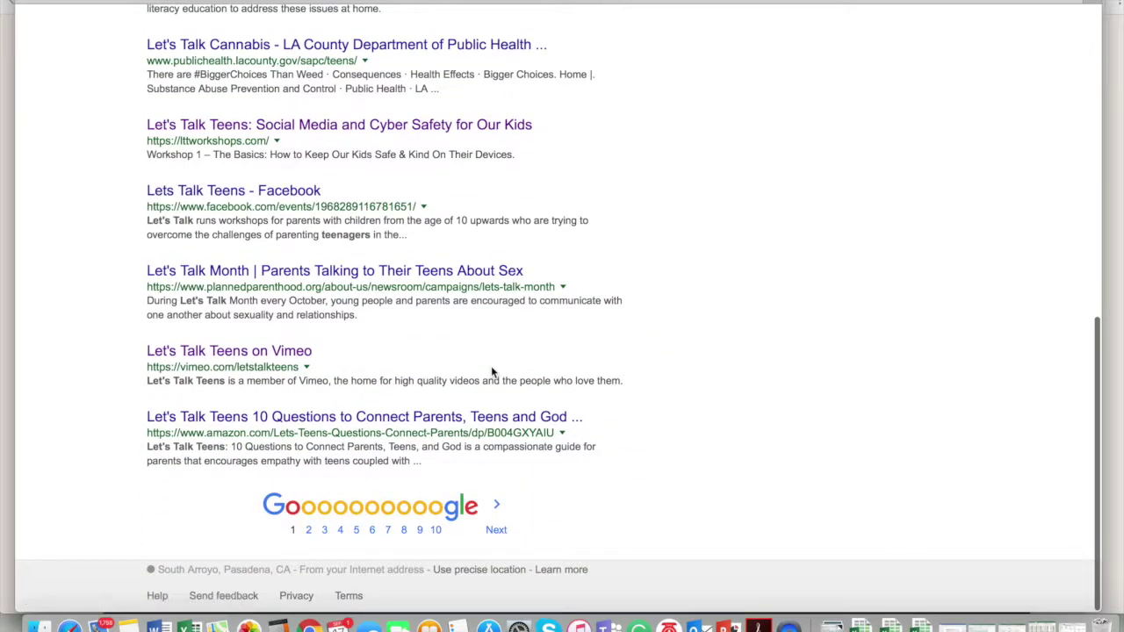
scroll(491, 365, "up", 4)
scroll(491, 365, "down", 3)
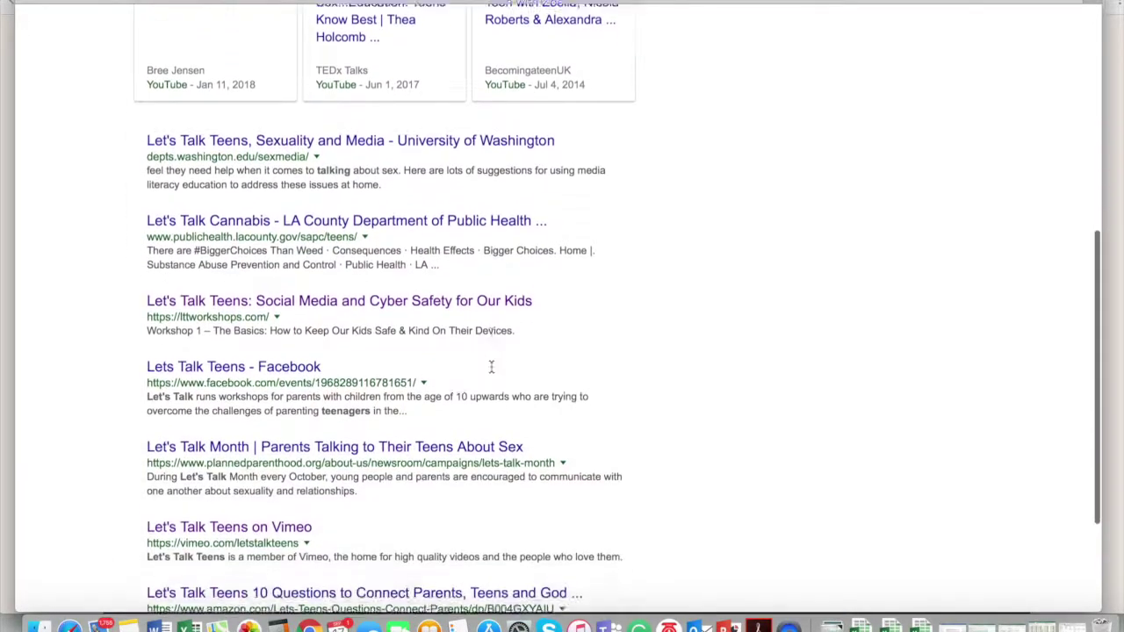
scroll(605, 305, "up", 5)
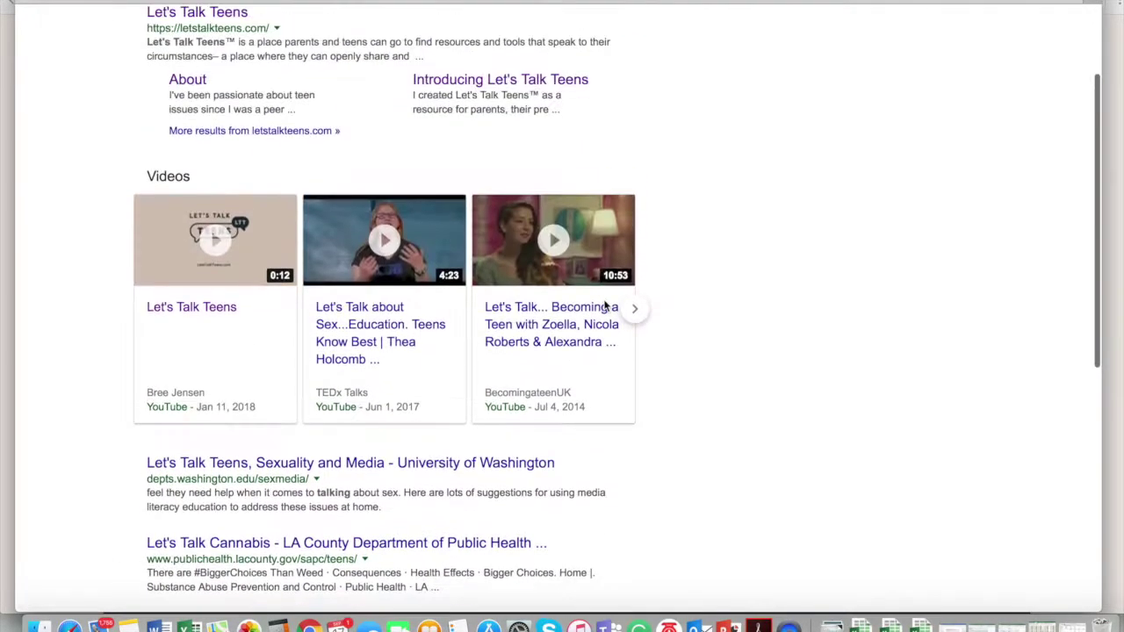
scroll(606, 306, "down", 4)
scroll(605, 306, "down", 2)
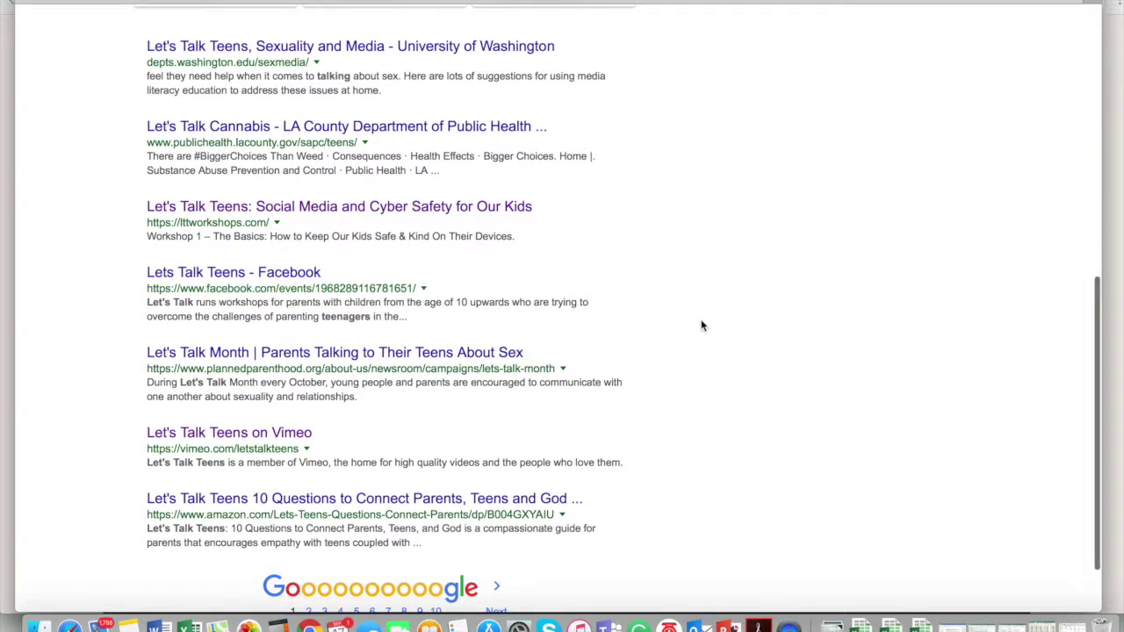
scroll(702, 326, "up", 2)
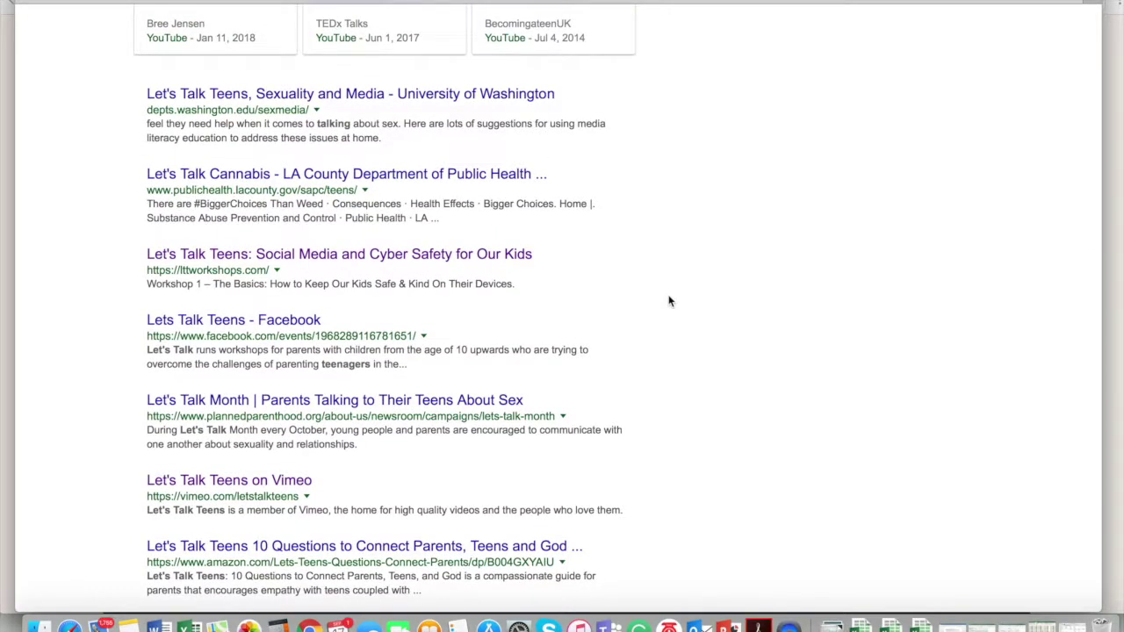
scroll(669, 301, "down", 2)
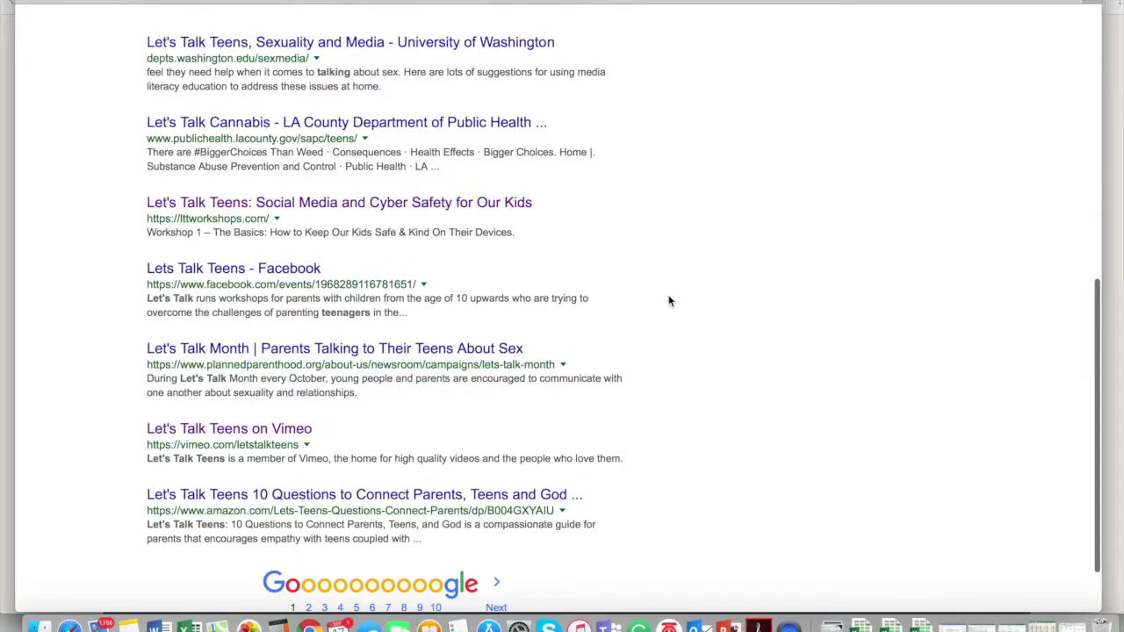
scroll(669, 301, "up", 20)
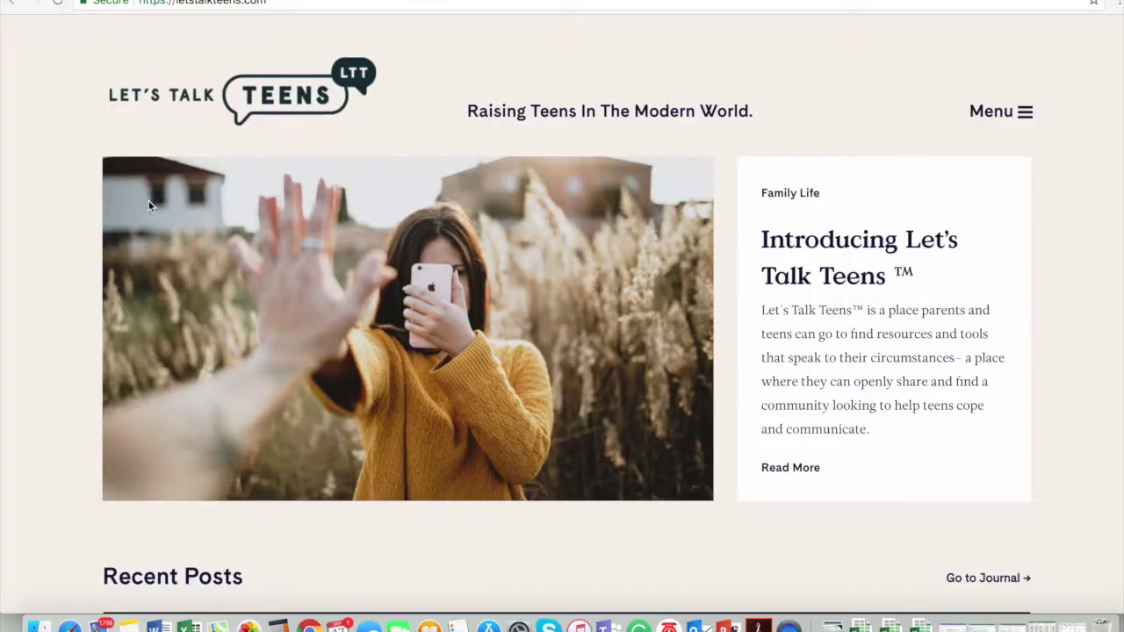
Scroll the Let's Talk Teens homepage down and back up, then bring up the Apple menu
scroll(267, 535, "down", 1)
scroll(267, 535, "up", 1)
left_click(15, 0)
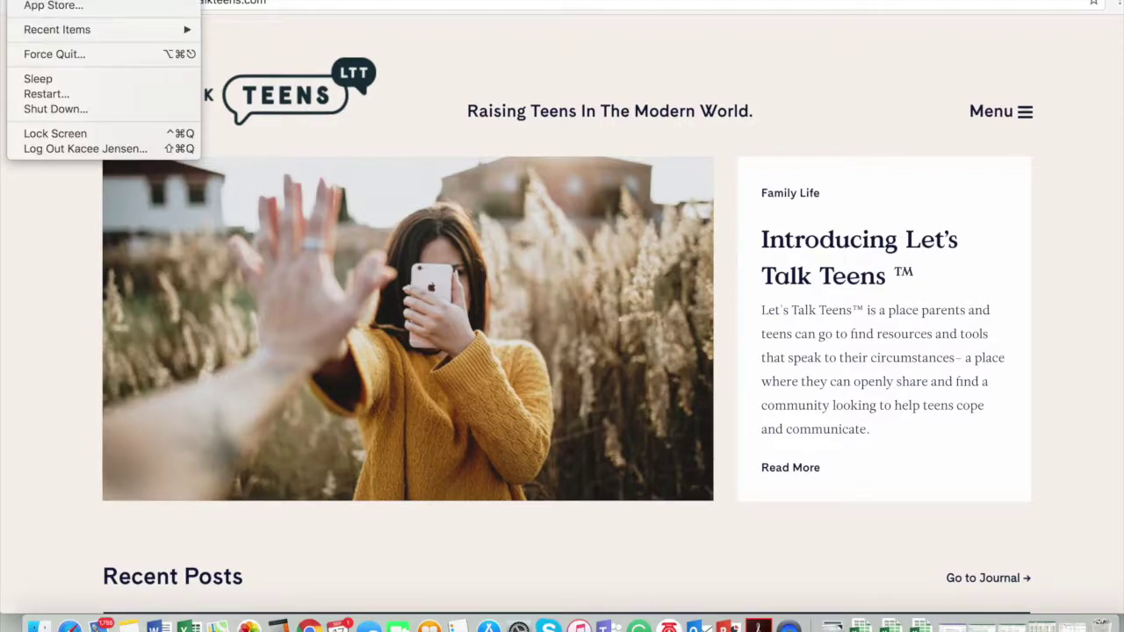
View the Parental Controls pane in System Preferences, then close it
left_click(39, 1)
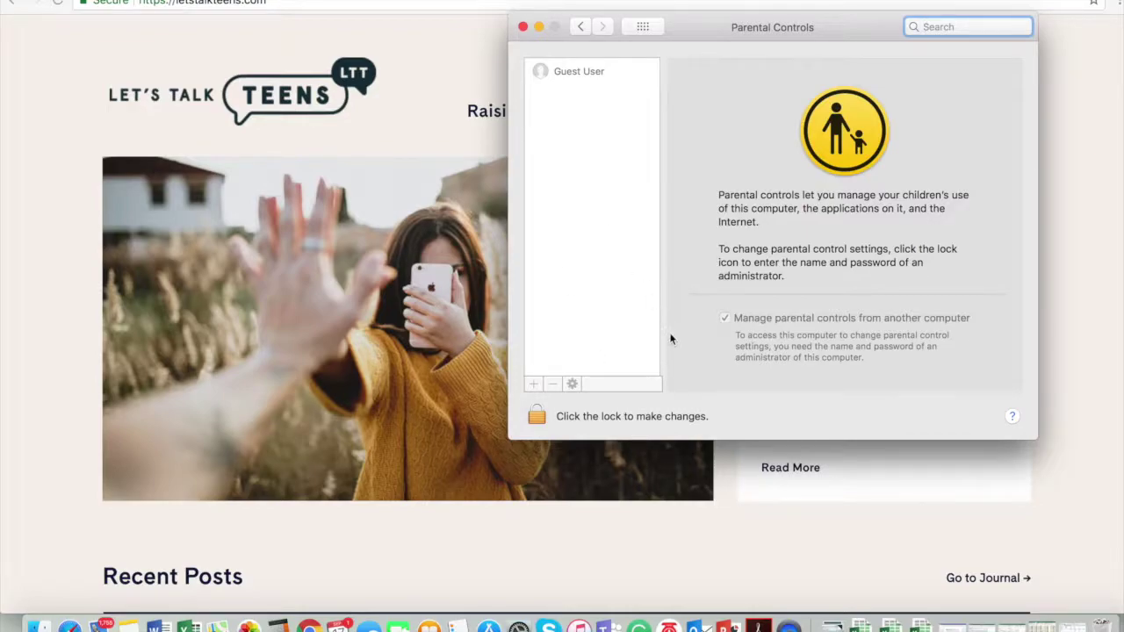
left_click(523, 27)
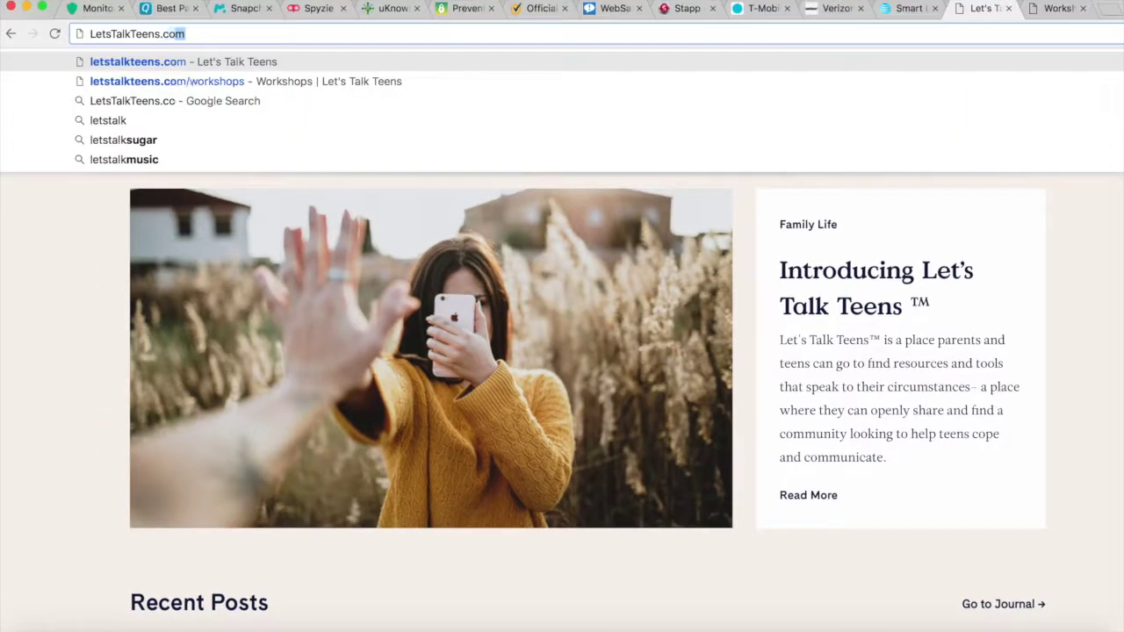
Load letstalkteens.com/workshops from the address bar
type("wo")
key("BackSpace")
key("BackSpace")
type("/worksho")
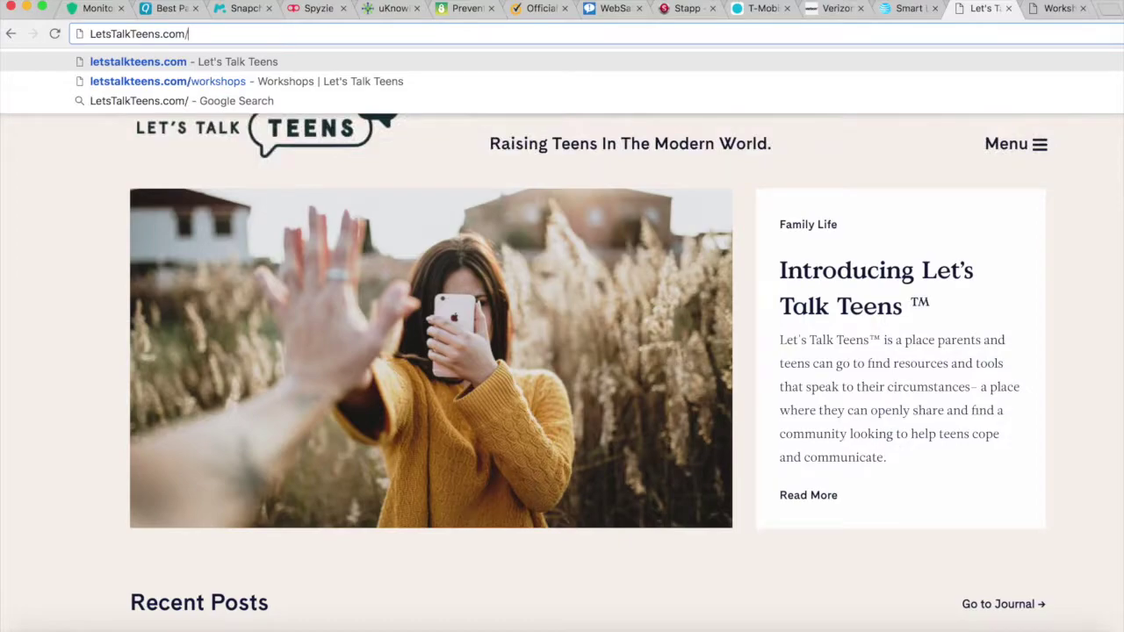
type("ps")
key("Return")
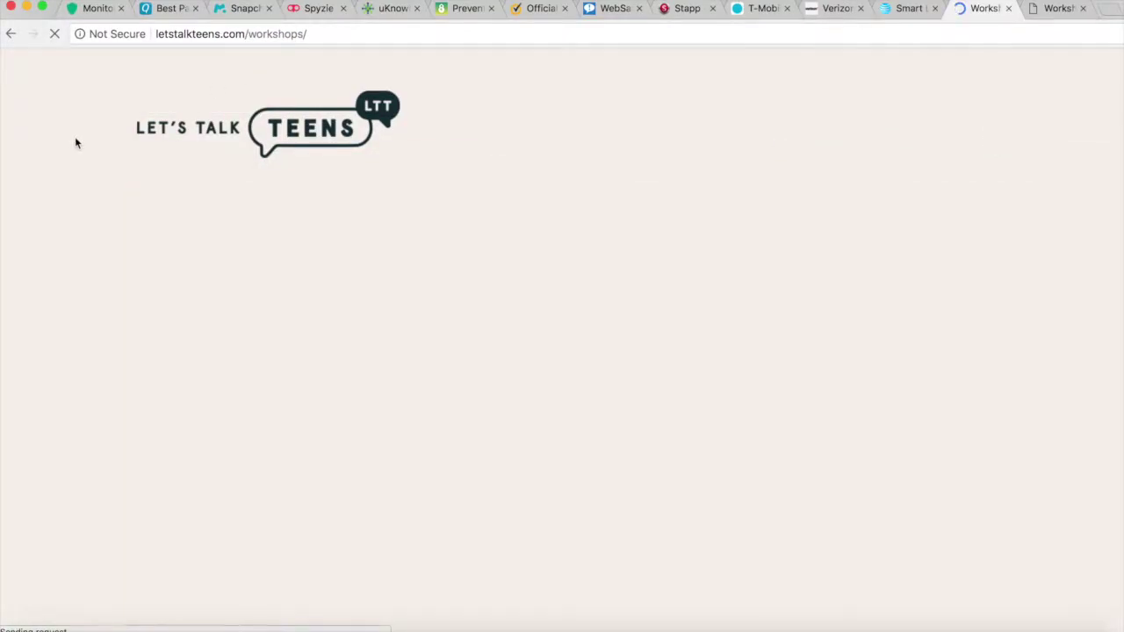
Scroll down the workshops page and bring up enrollment options, with the $48 Full Workshop selected
scroll(321, 334, "down", 3)
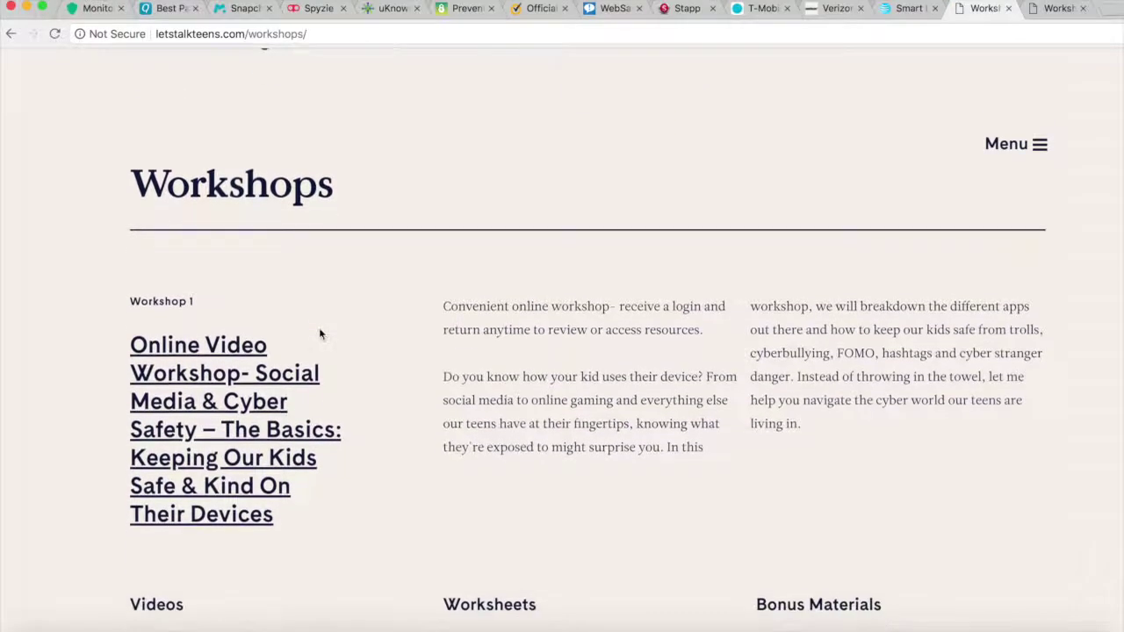
scroll(321, 331, "down", 2)
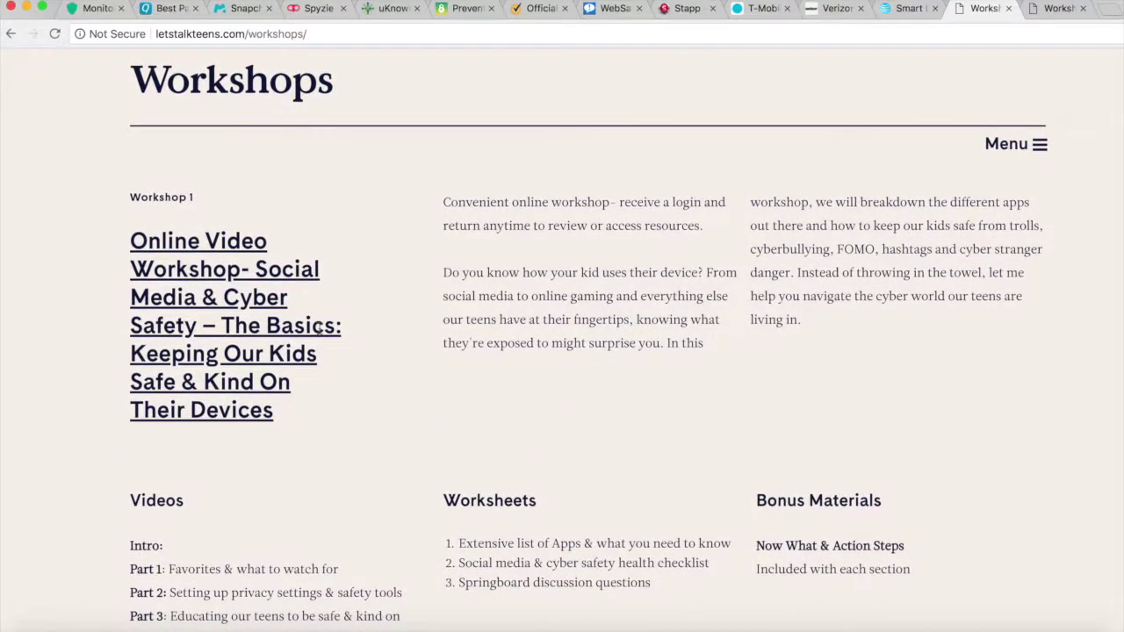
scroll(319, 327, "down", 2)
scroll(318, 328, "down", 3)
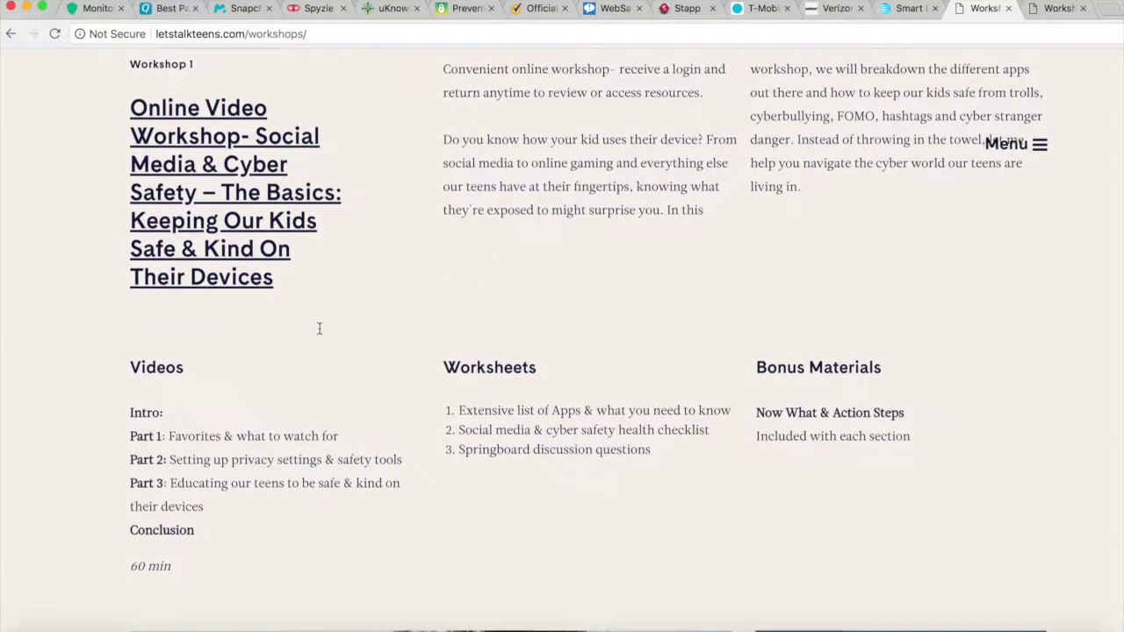
scroll(318, 332, "down", 2)
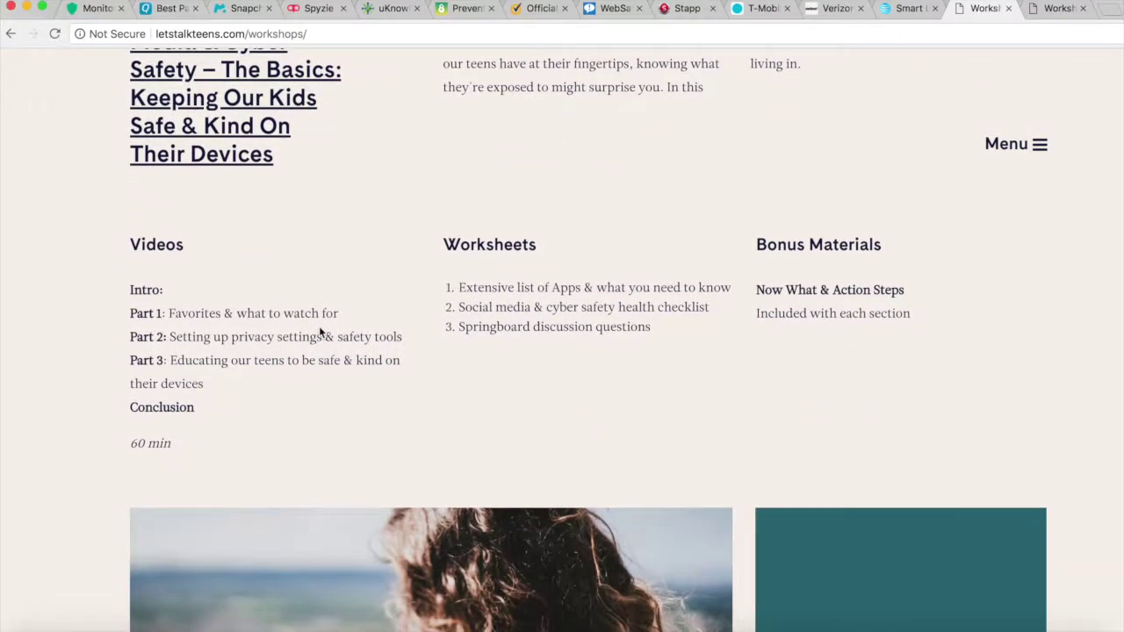
scroll(319, 332, "down", 2)
scroll(319, 332, "down", 1)
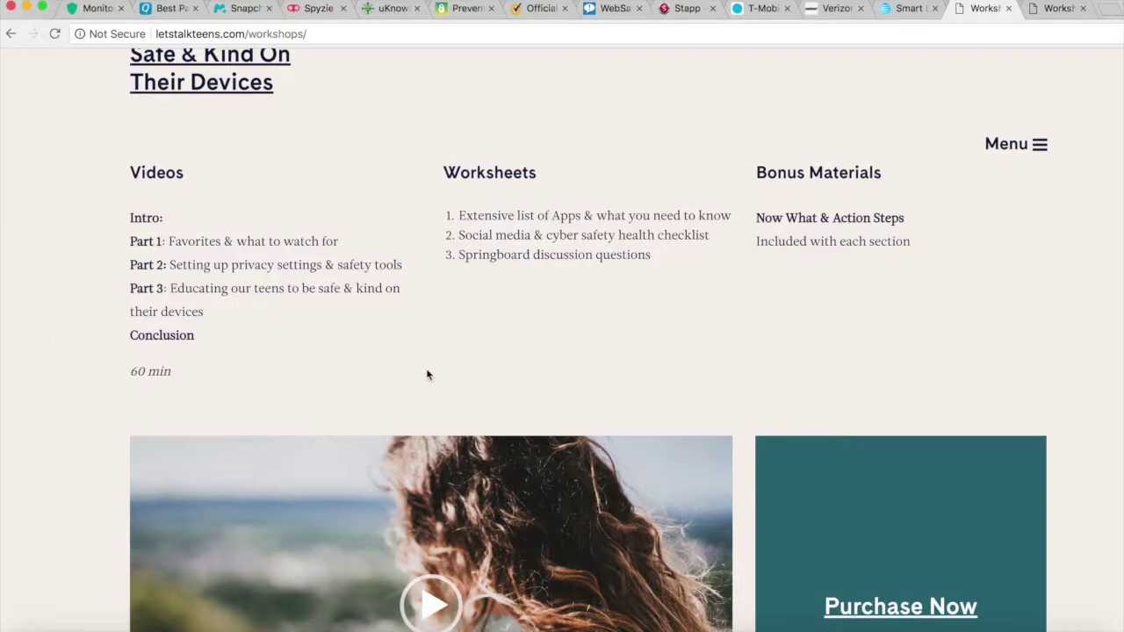
scroll(910, 343, "down", 3)
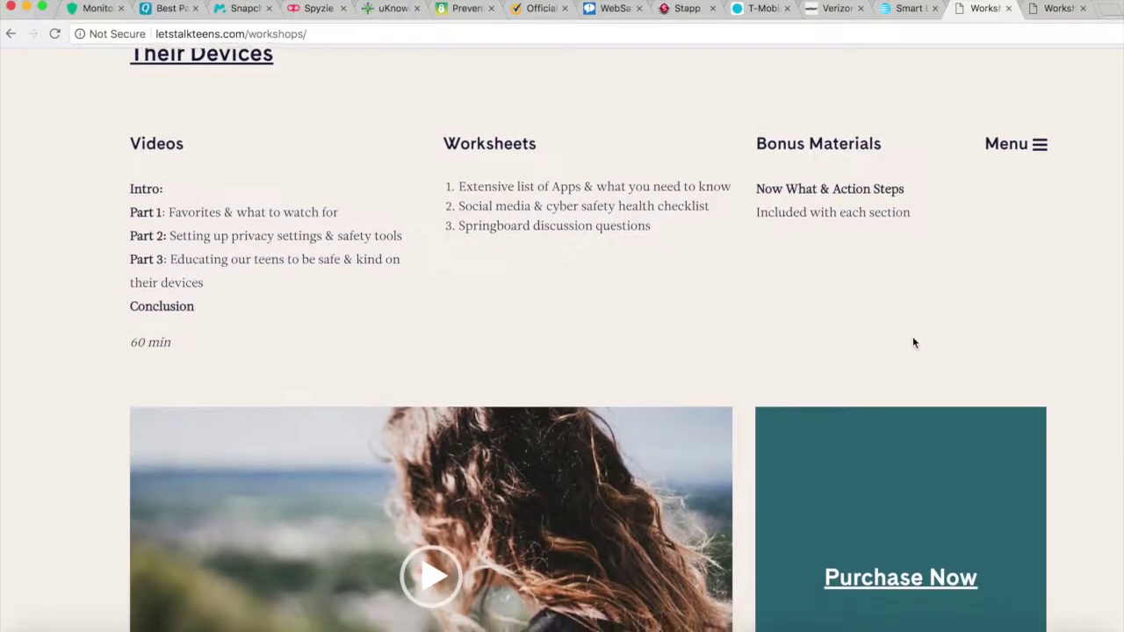
scroll(913, 342, "down", 2)
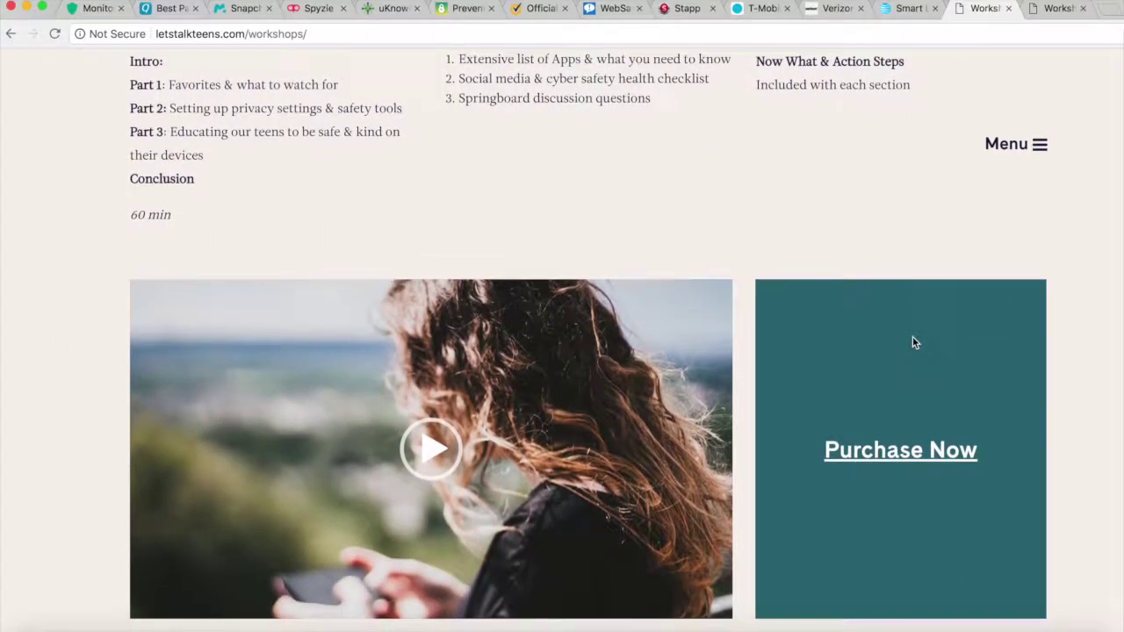
scroll(914, 343, "down", 2)
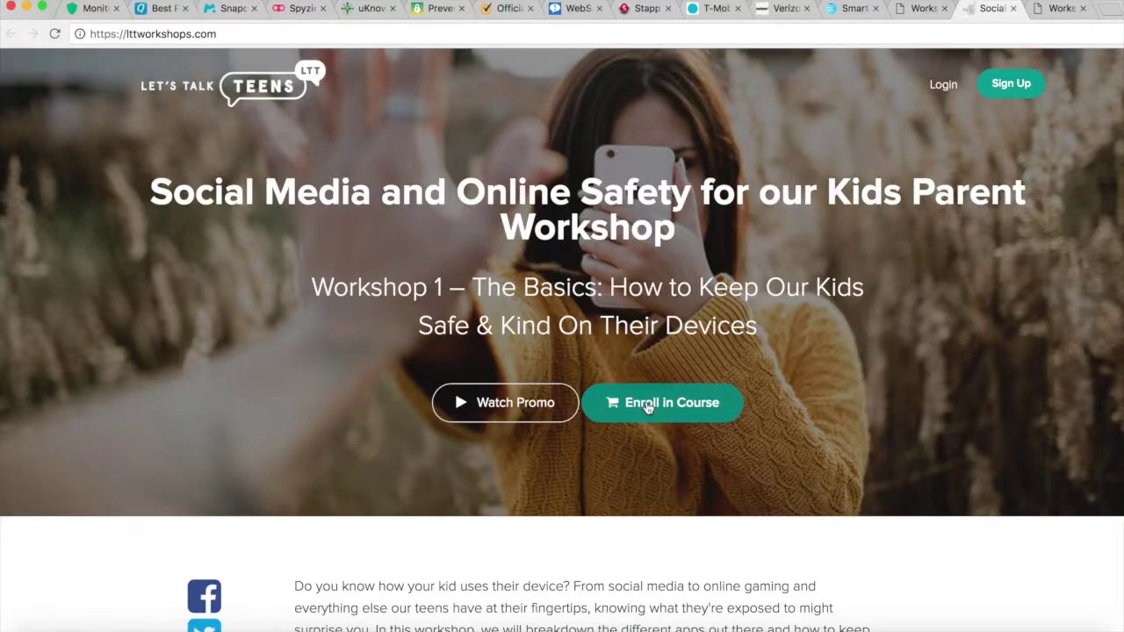
left_click(648, 405)
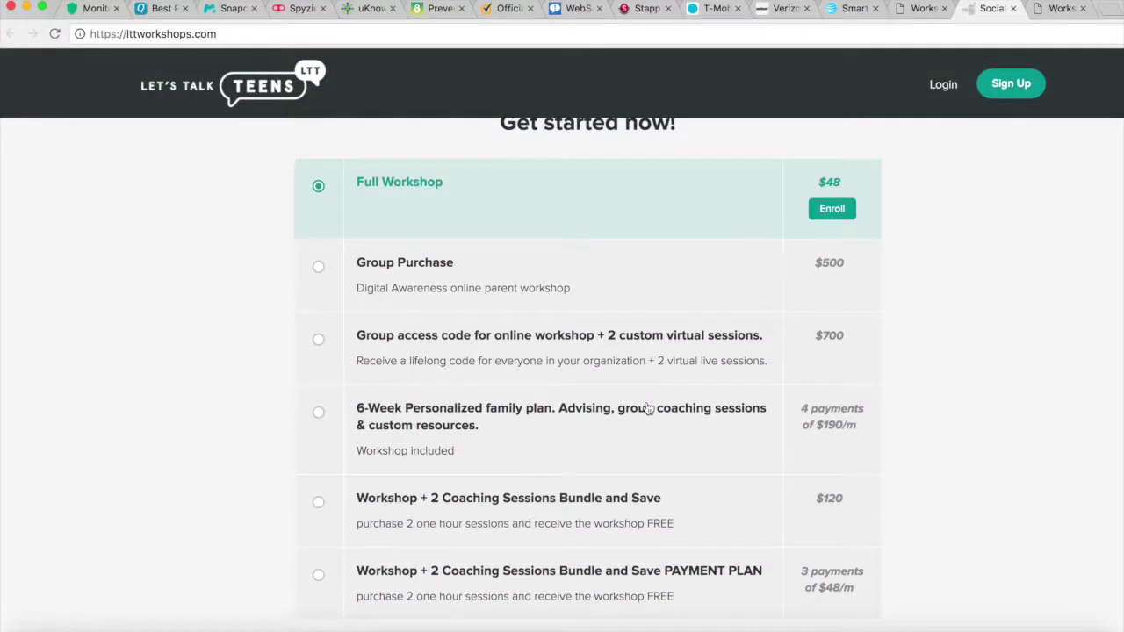